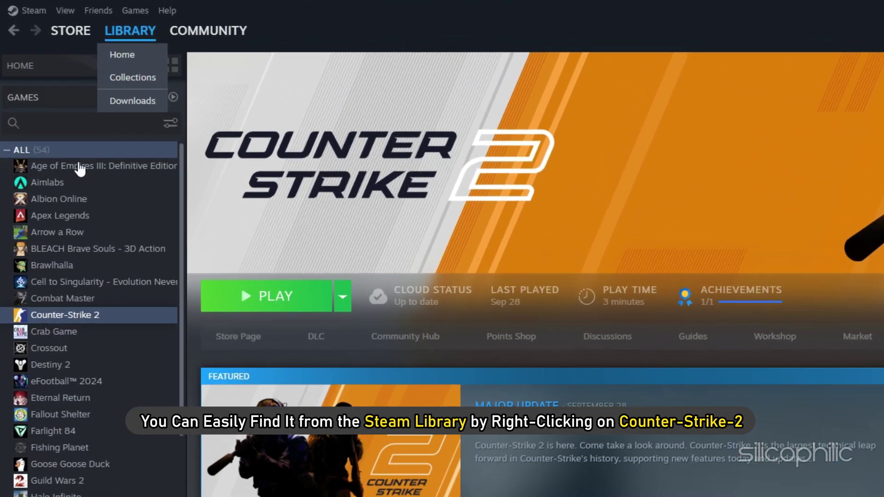
Browse to Counter-Strike 2's install folder via Steam Properties > Installed Files
right_click(33, 314)
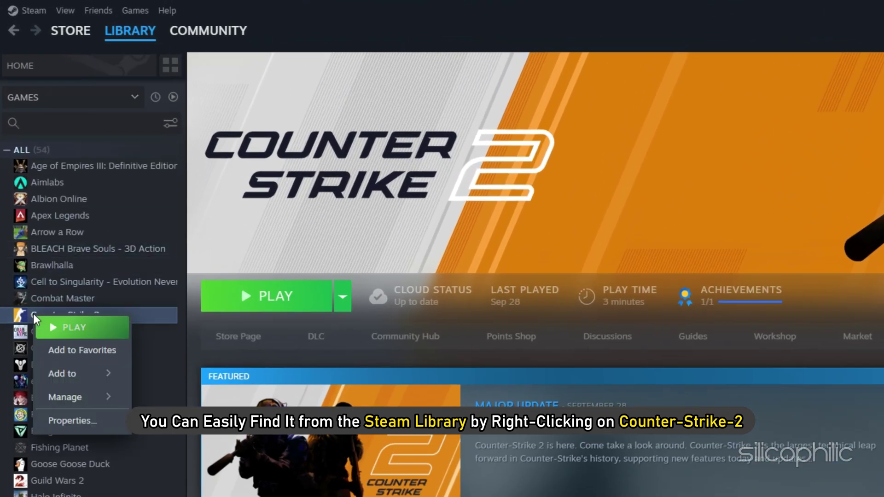
left_click(66, 421)
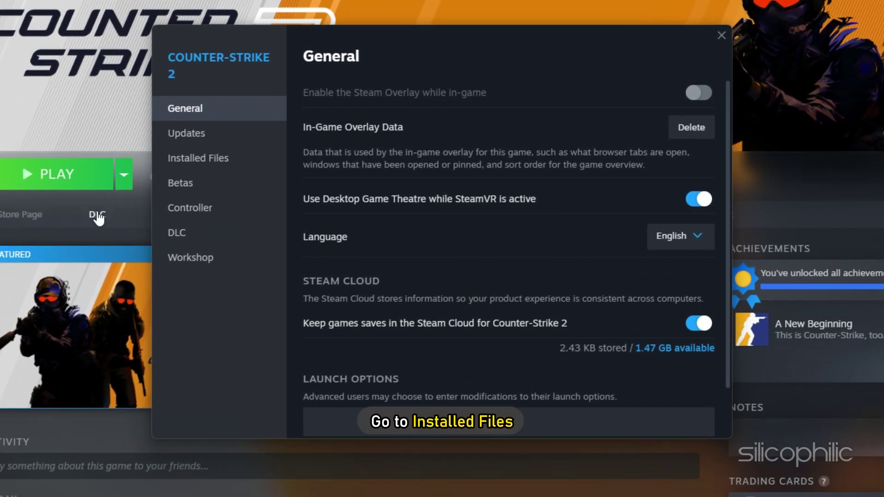
left_click(406, 286)
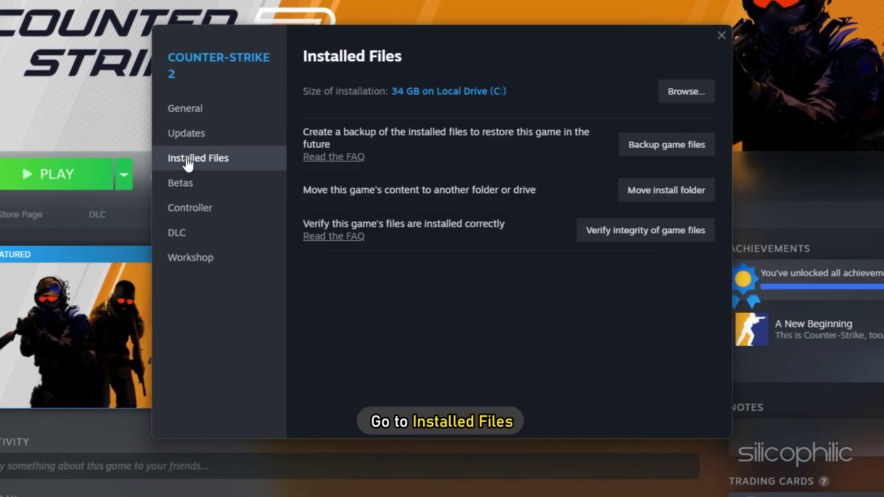
left_click(685, 92)
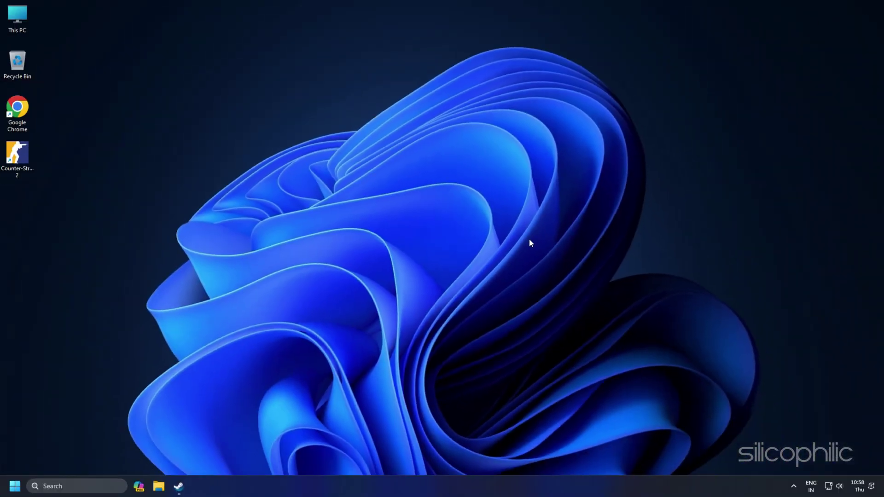
Search 'display settings' and go to the System > Display > Graphics page
left_click(91, 486)
type("display settings")
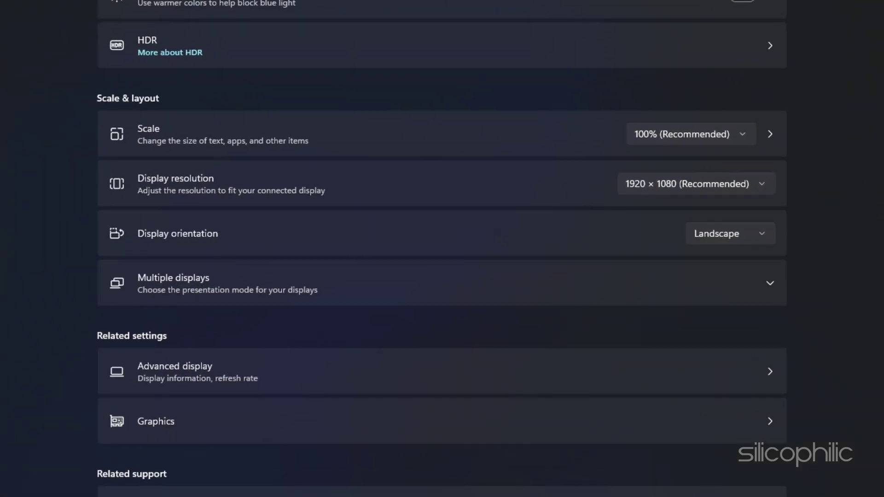
scroll(285, 117, "down", 5)
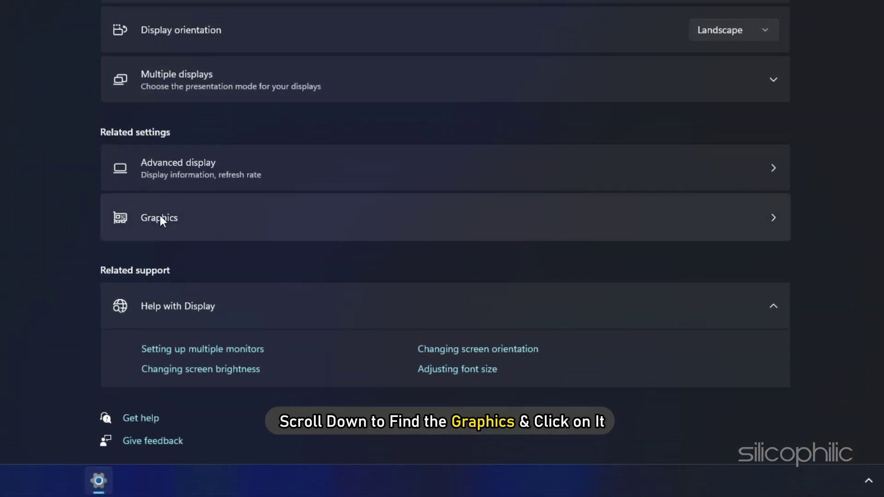
left_click(160, 217)
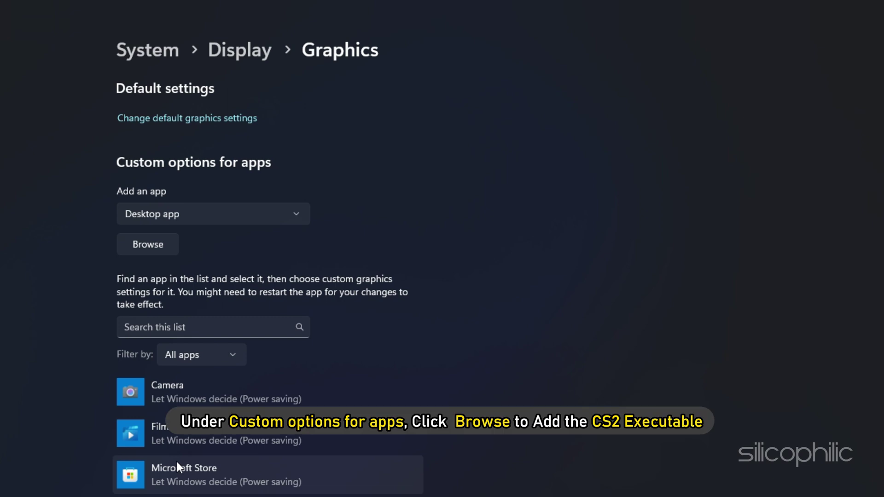
Add cs2.exe from the CS2 game\bin\win64 folder to the custom graphics apps
left_click(163, 243)
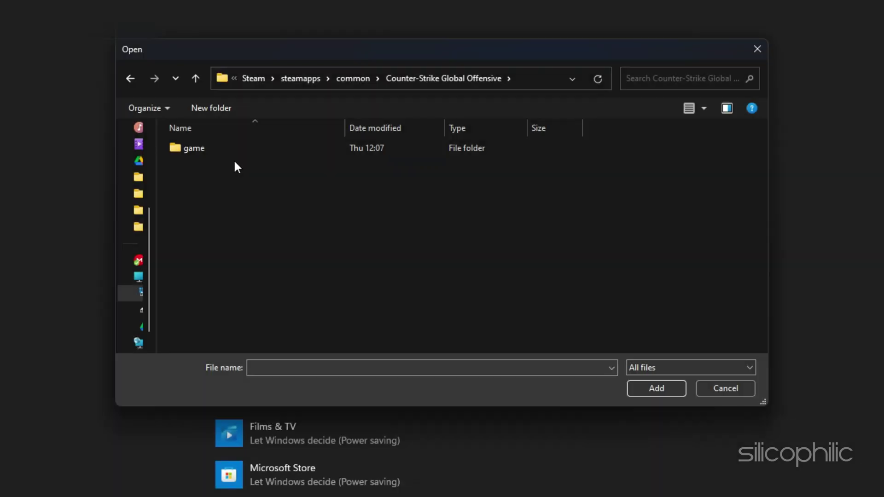
double_click(197, 146)
double_click(197, 148)
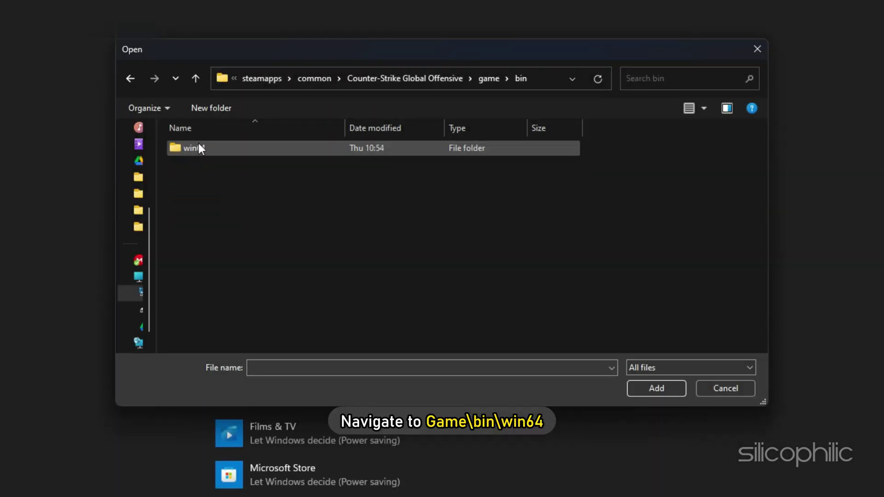
double_click(203, 148)
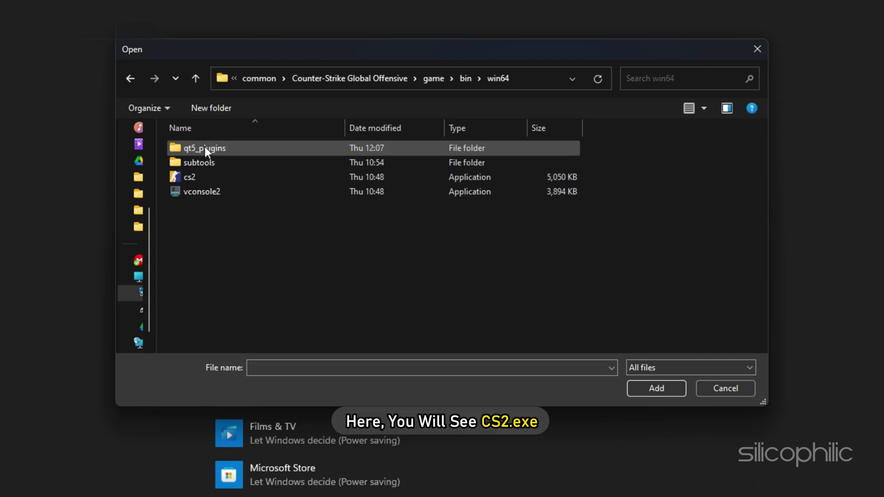
left_click(186, 177)
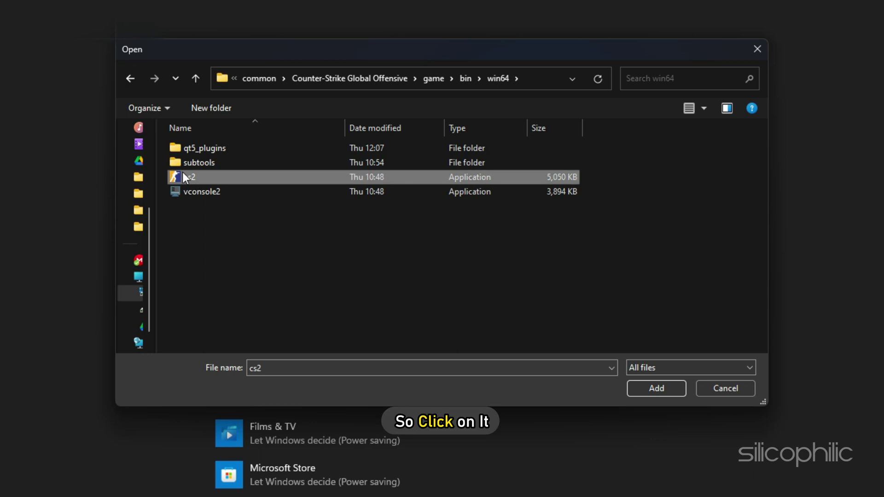
left_click(658, 388)
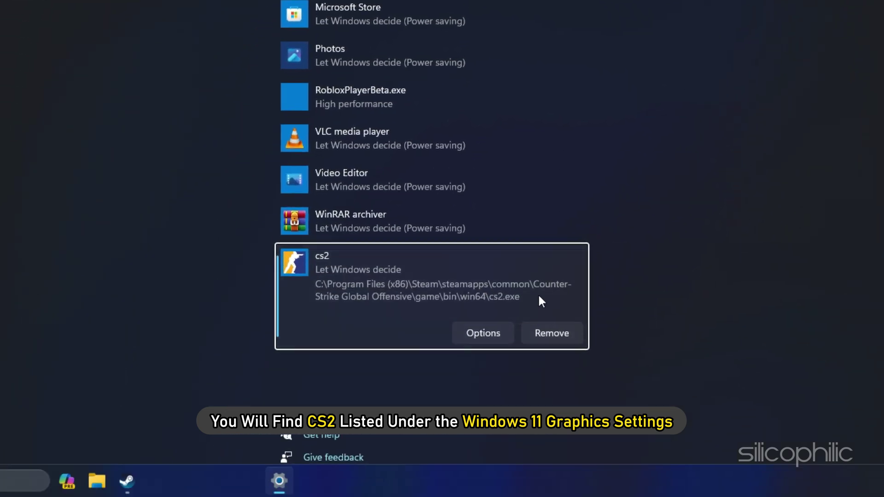
Set cs2's graphics preference to High performance (NVIDIA GeForce RTX 3060) and save it
left_click(479, 335)
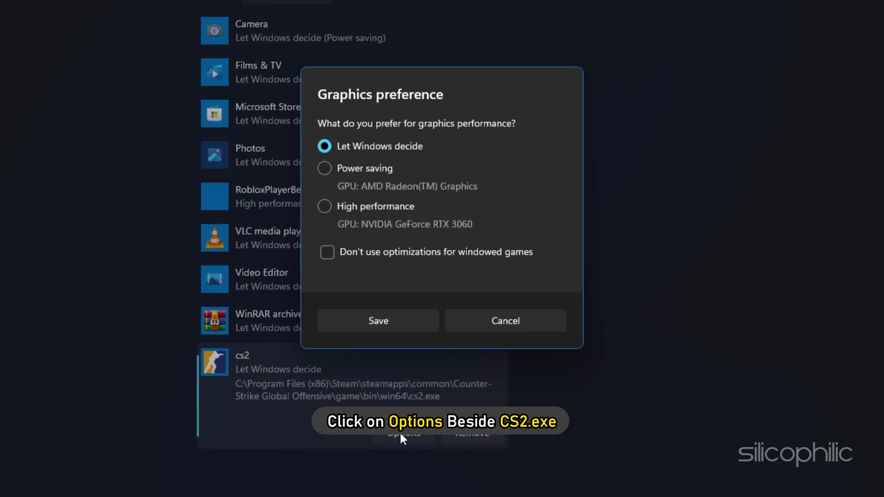
left_click(323, 207)
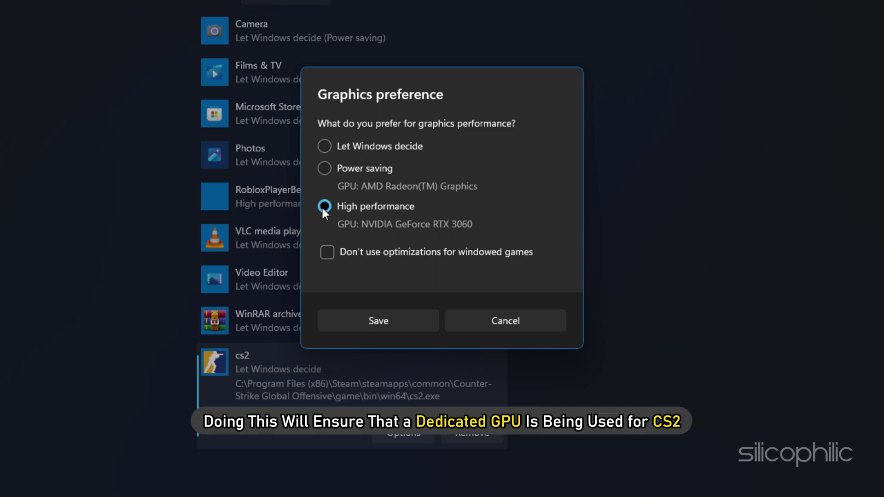
left_click(383, 321)
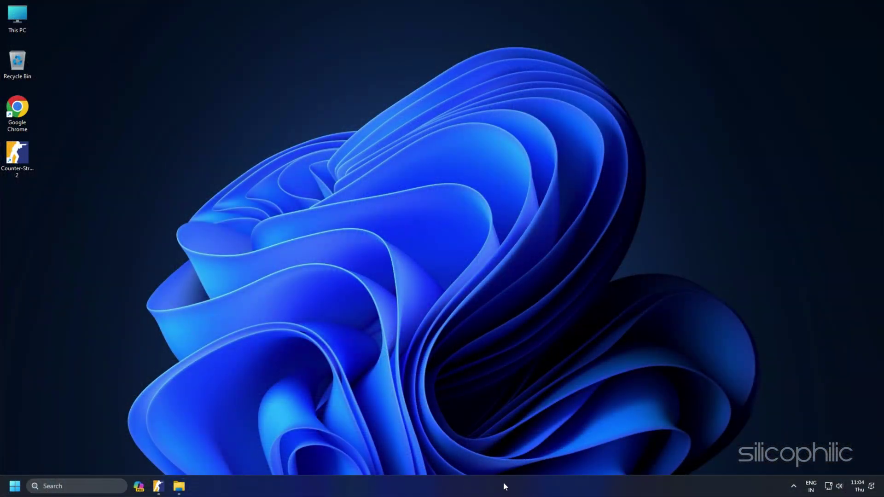
In Task Manager's Details list, change cs2.exe from Normal to High priority
right_click(503, 482)
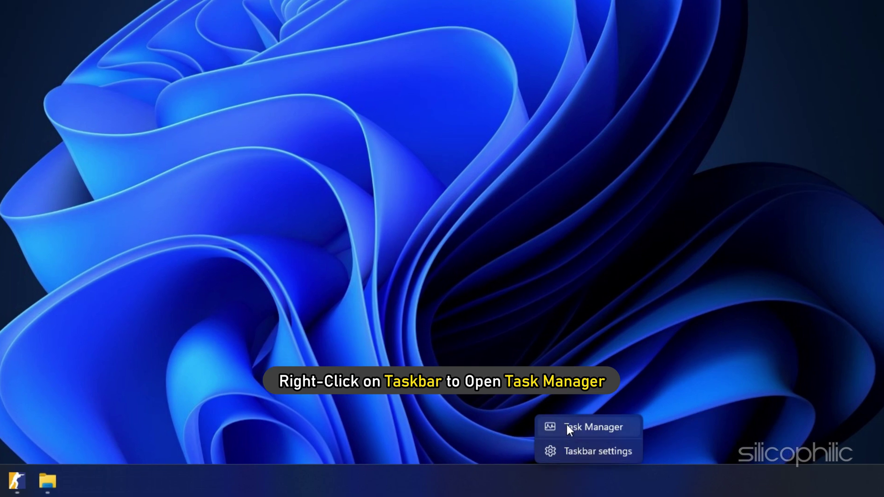
left_click(567, 426)
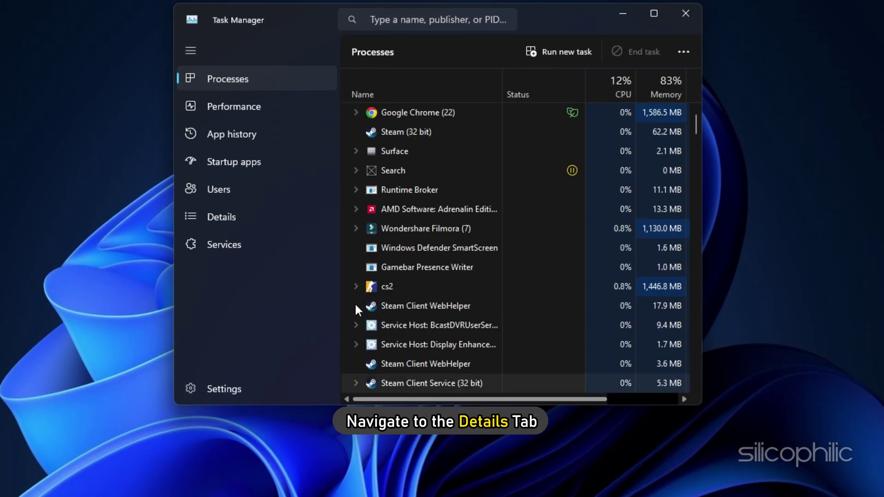
left_click(236, 167)
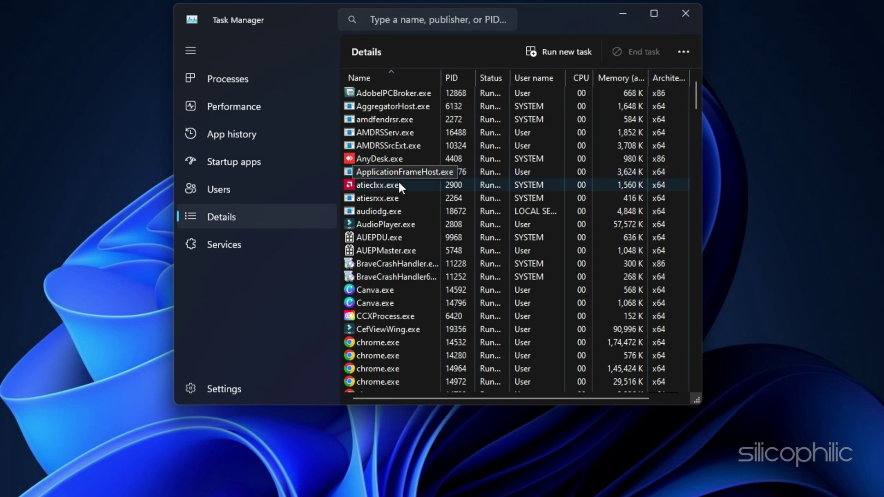
scroll(390, 194, "down", 15)
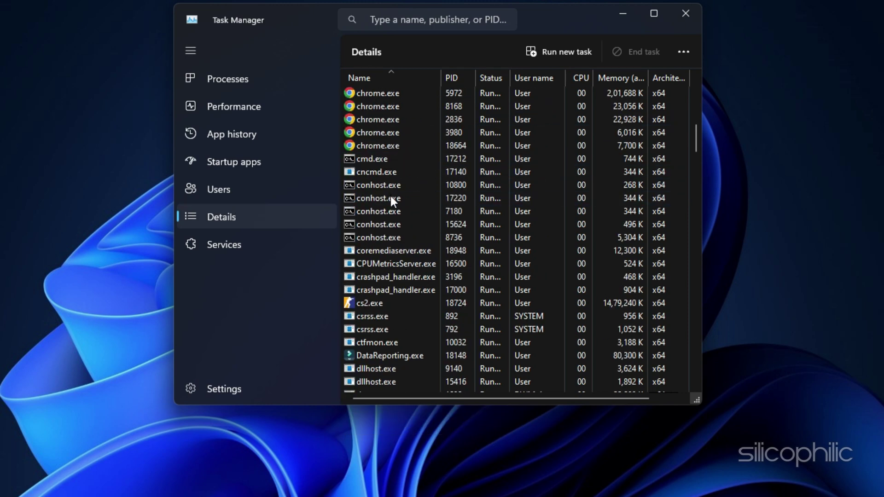
right_click(352, 287)
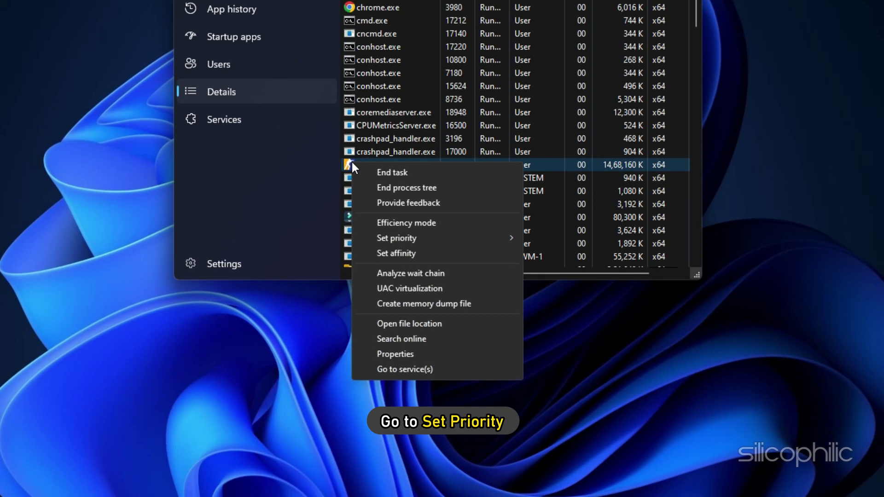
mouse_move(413, 312)
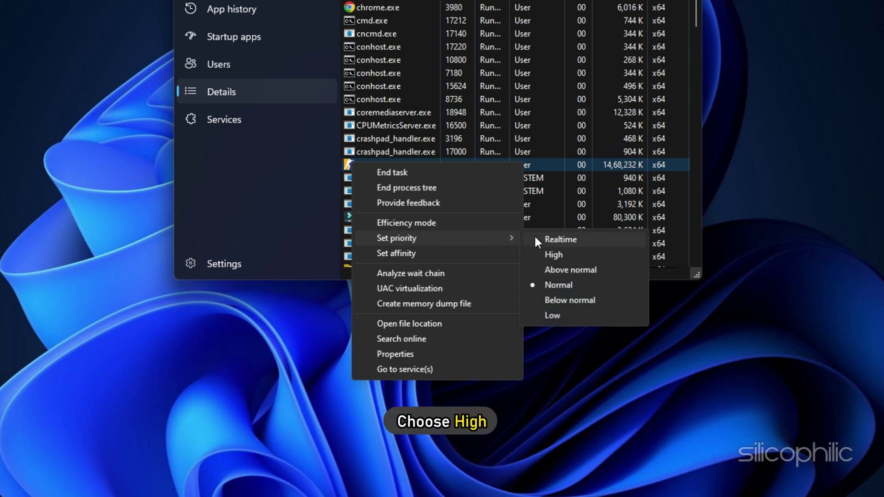
left_click(554, 252)
left_click(377, 117)
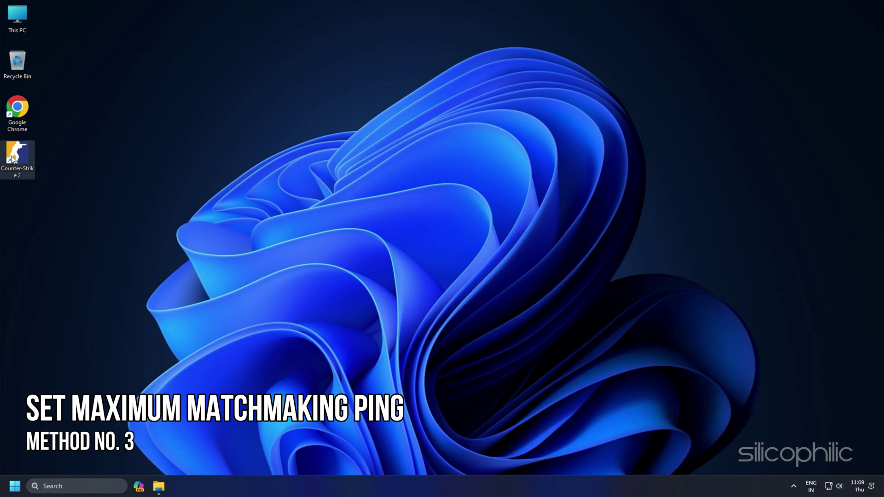
Launch CS2 and drag the GAME tab's Max Acceptable Matchmaking Ping from 350 to 100
double_click(17, 154)
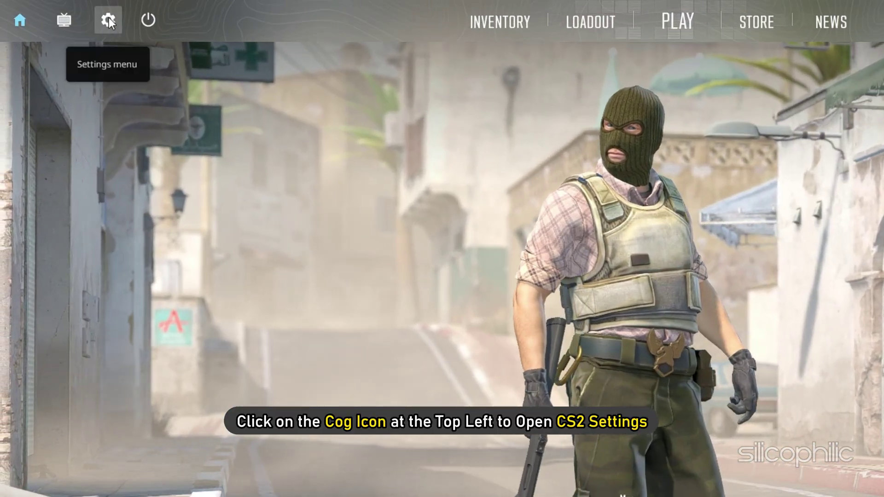
left_click(109, 19)
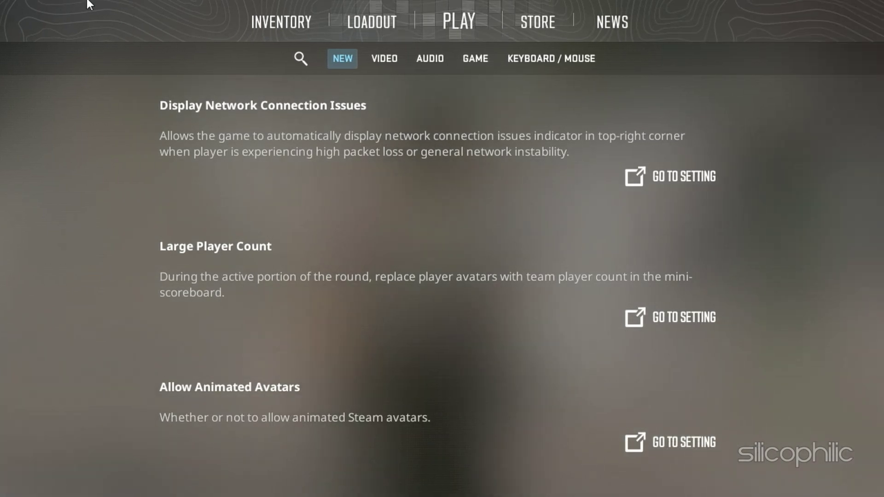
left_click(577, 58)
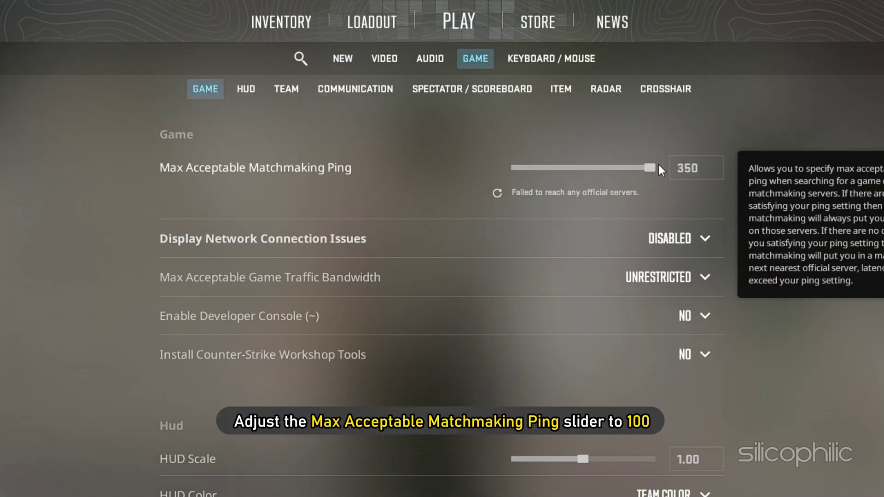
left_click_drag(650, 168, 548, 166)
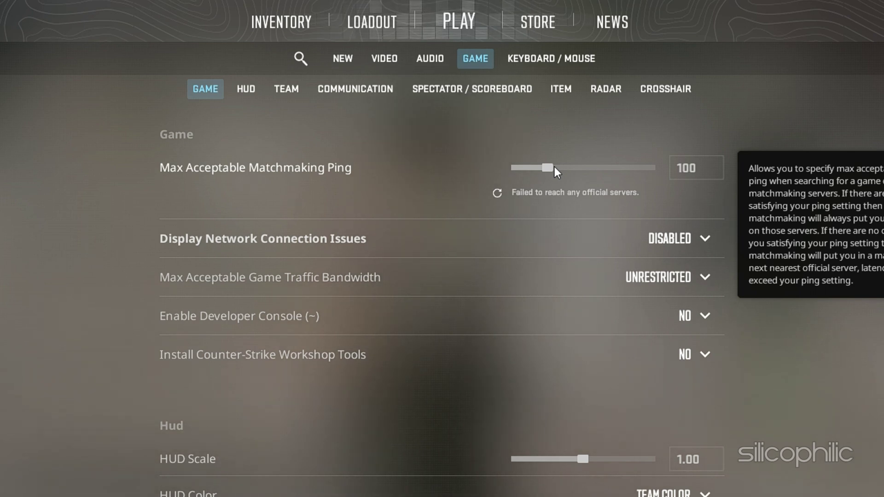
left_click_drag(554, 167, 524, 169)
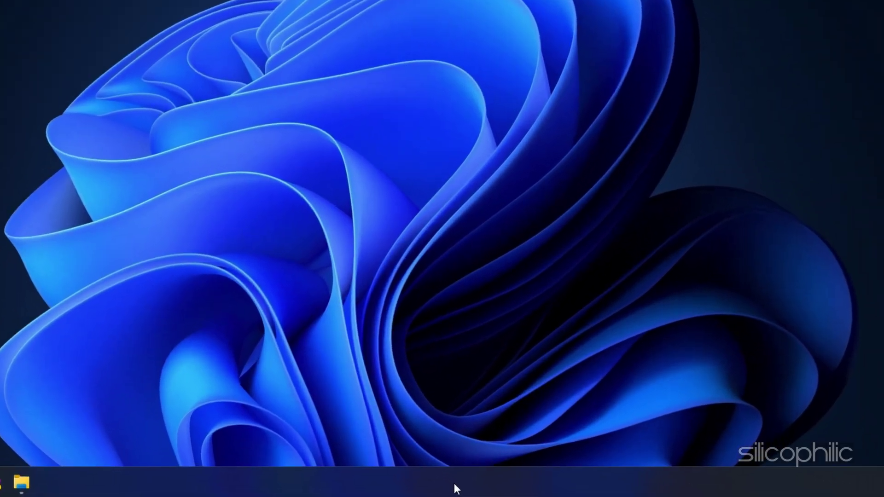
Open Task Manager from the taskbar and review its Startup apps list
right_click(464, 488)
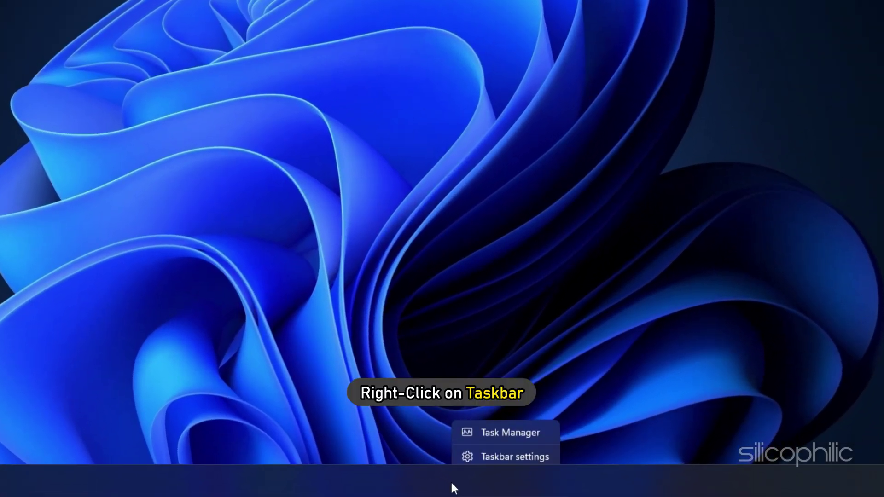
left_click(476, 426)
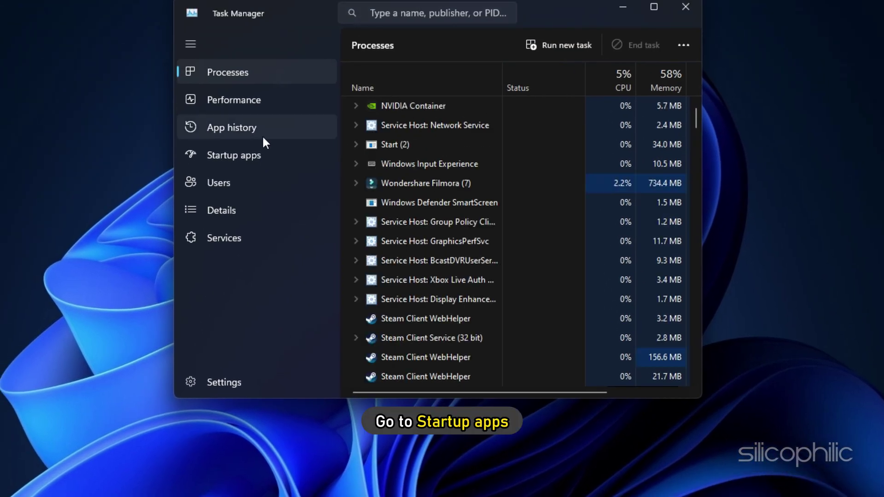
left_click(241, 156)
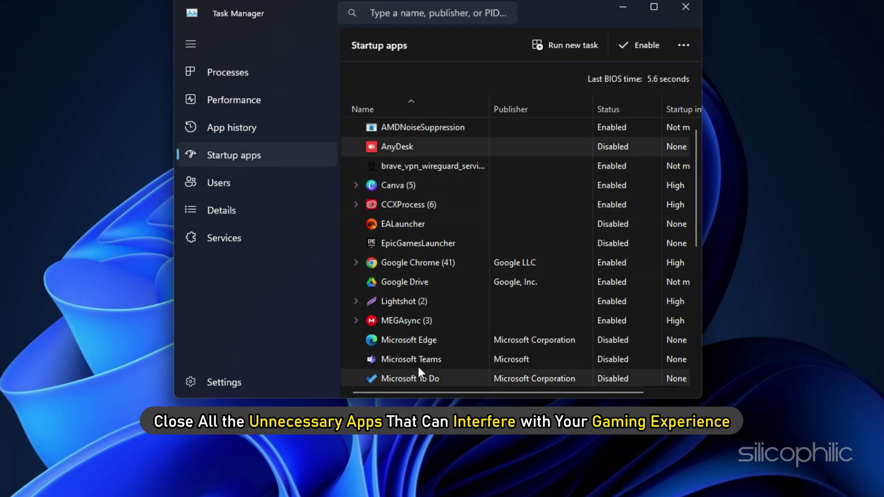
scroll(442, 307, "down", 3)
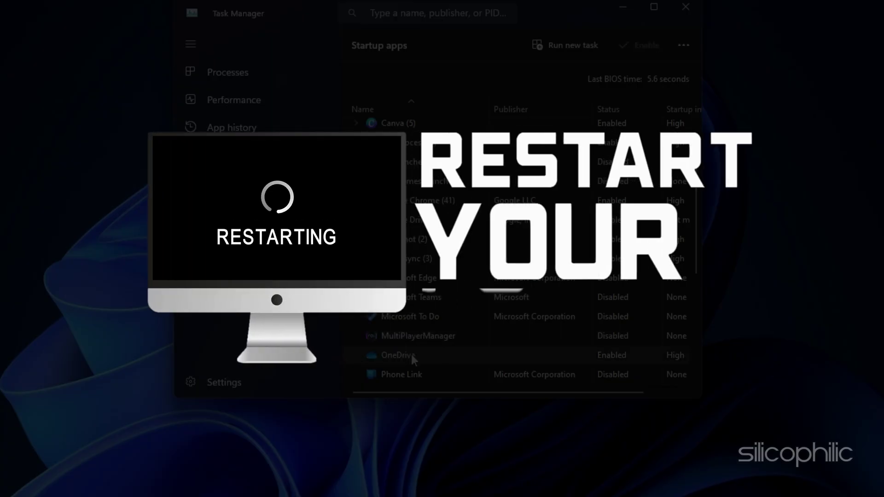
scroll(445, 350, "down", 2)
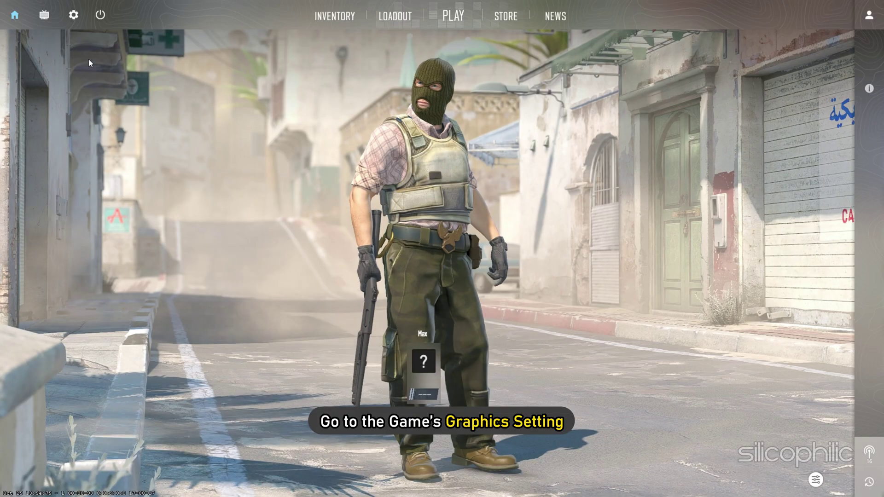
In Advanced Video, change NVIDIA Reflex Low Latency from Disabled to Enabled
left_click(74, 15)
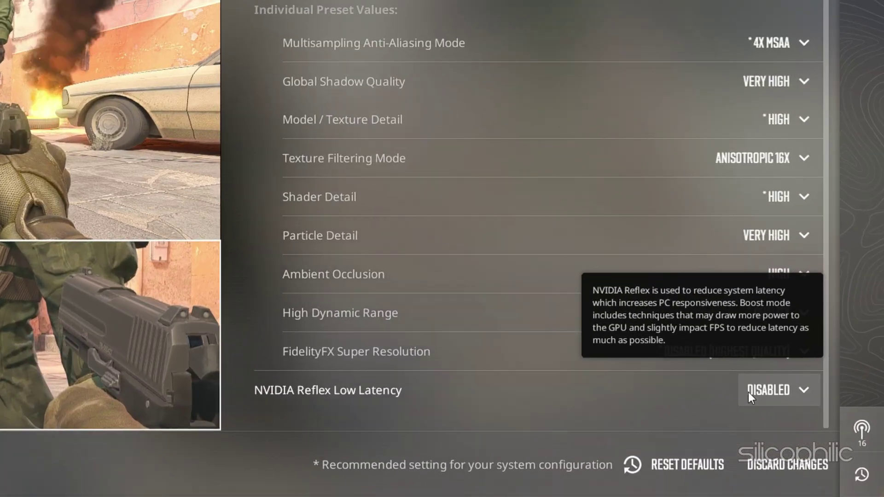
left_click(801, 426)
left_click(767, 448)
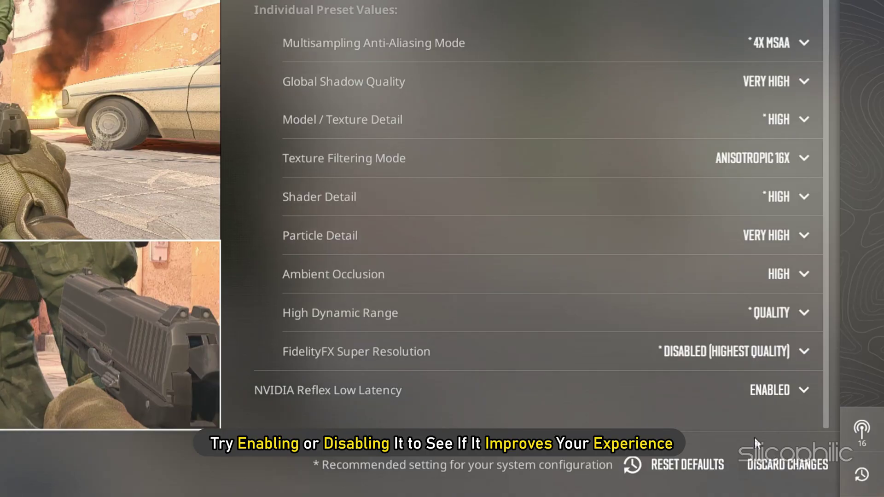
left_click(799, 390)
left_click(777, 423)
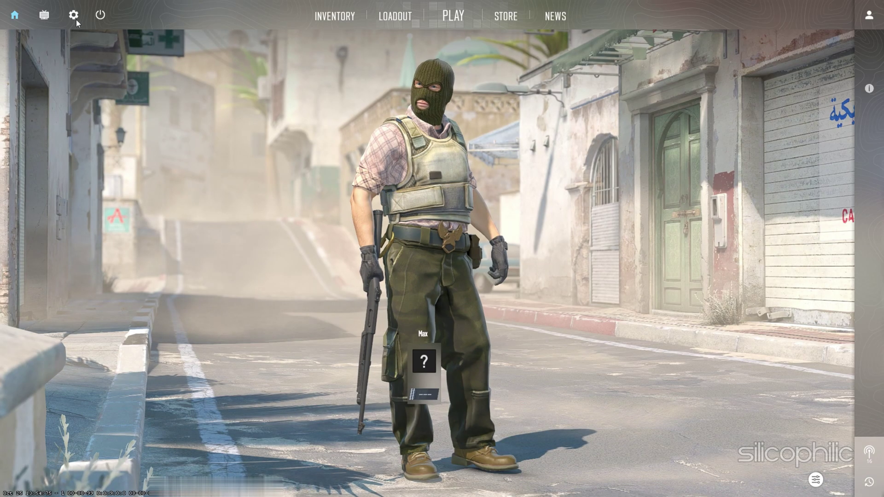
Try FidelityFX Super Resolution at Ultra Quality, then Performance, then Balanced
left_click(73, 15)
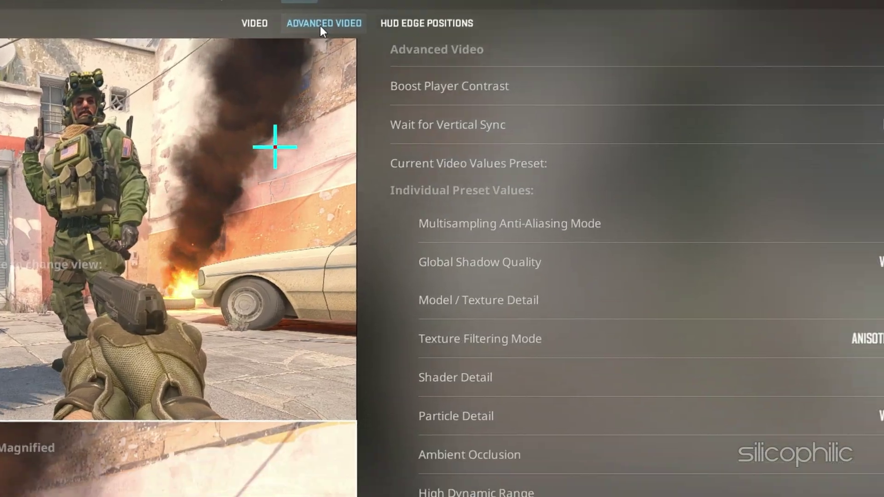
left_click(799, 353)
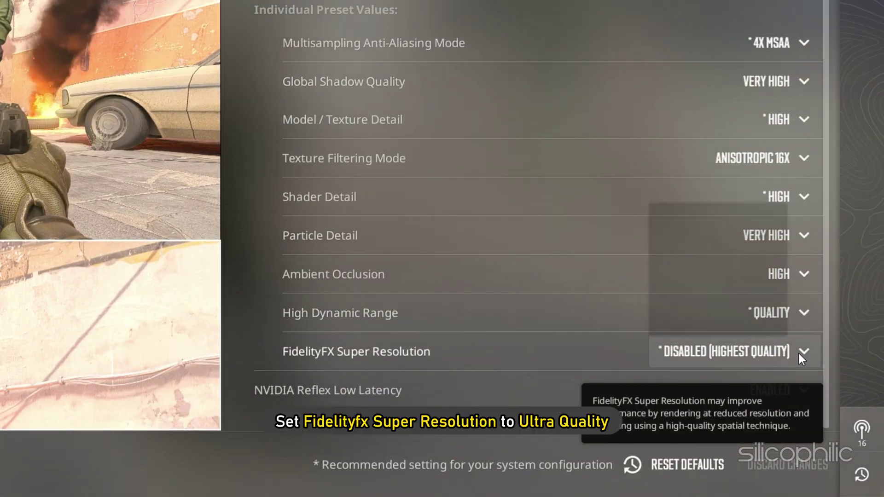
left_click(681, 289)
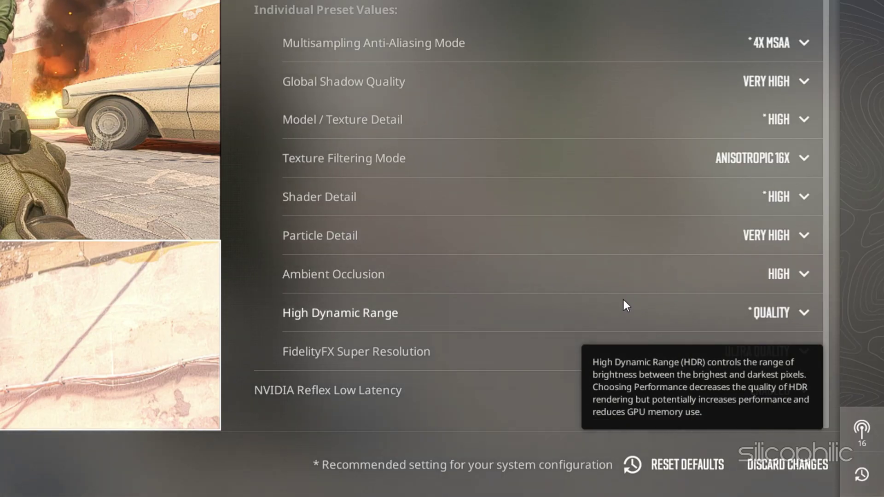
left_click(804, 350)
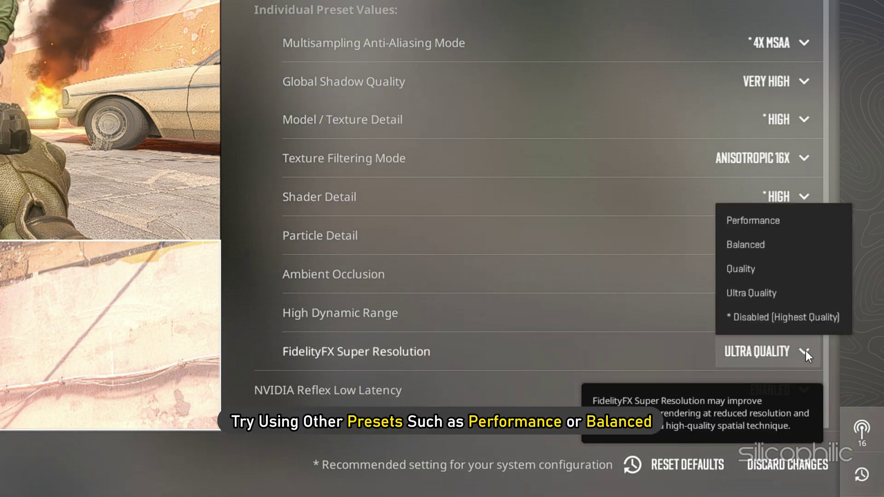
left_click(760, 222)
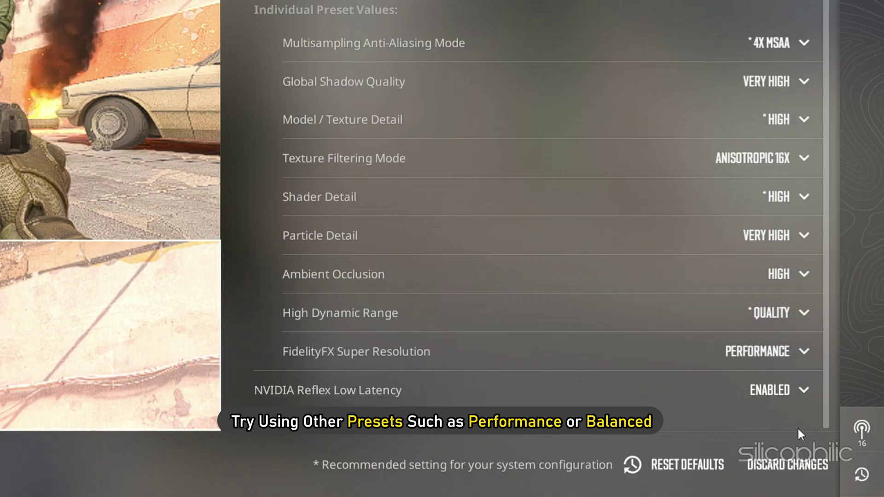
left_click(802, 350)
Switch FidelityFX Super Resolution to Balanced
left_click(746, 244)
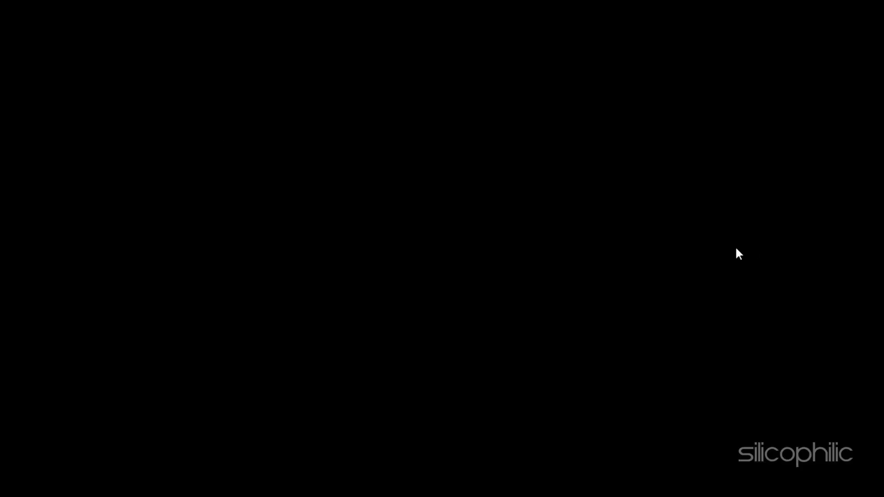